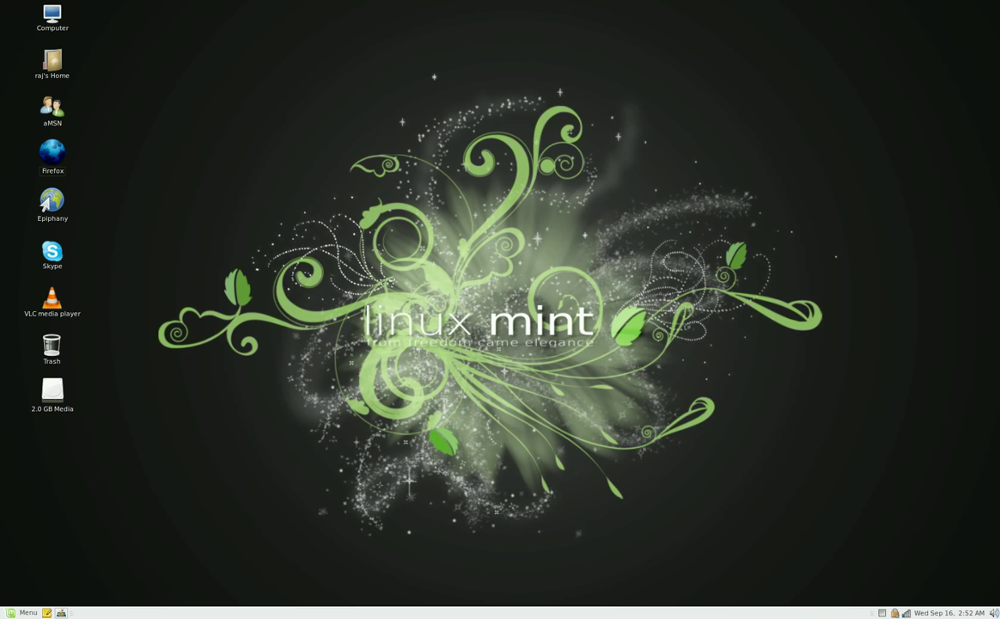
click(53, 160)
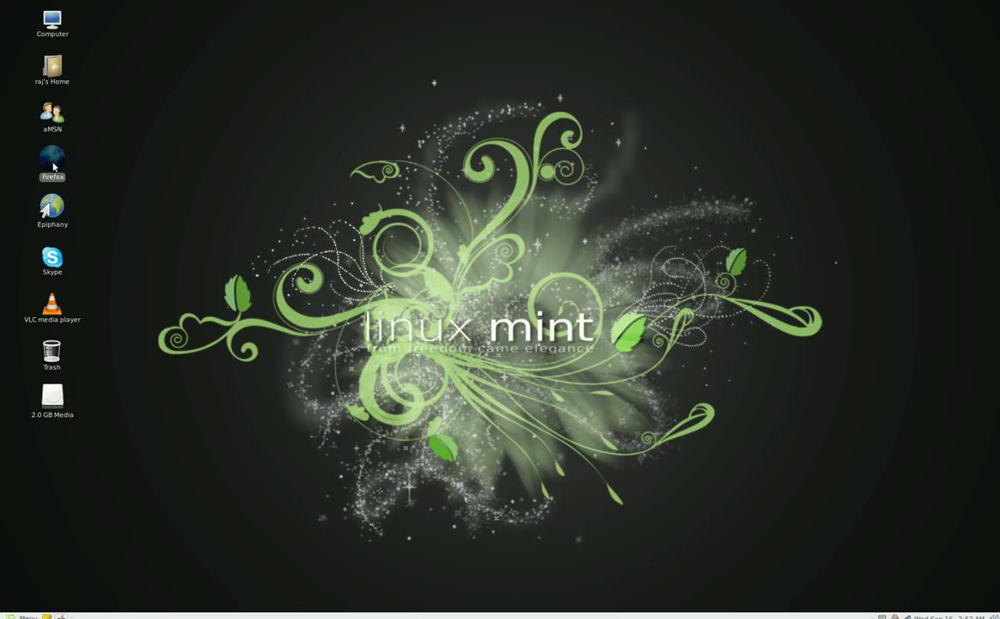
double_click(52, 161)
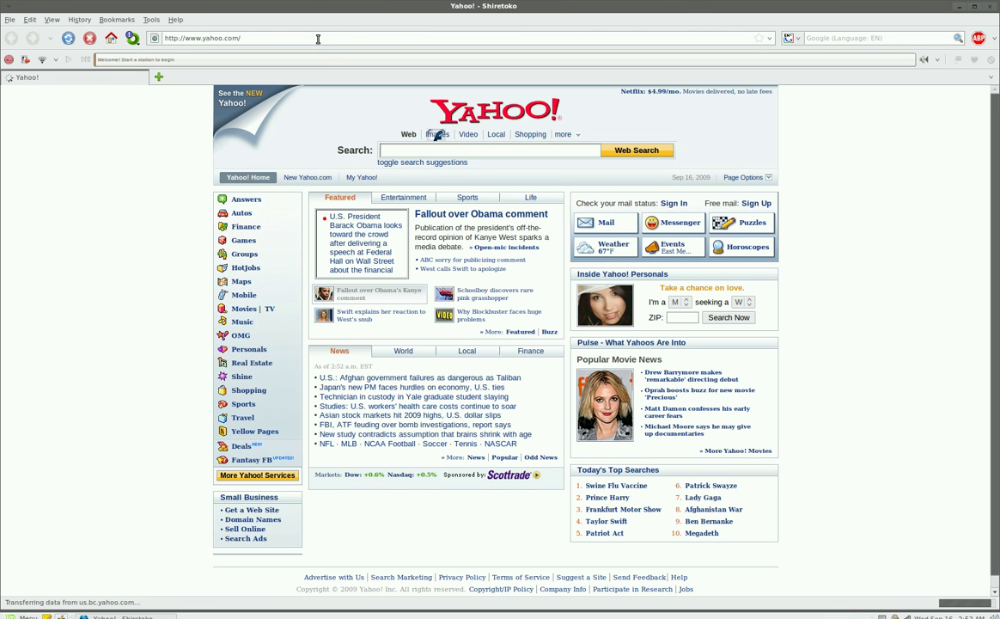
drag(280, 38, 151, 38)
text(ww)
text(w)
text(.lt)
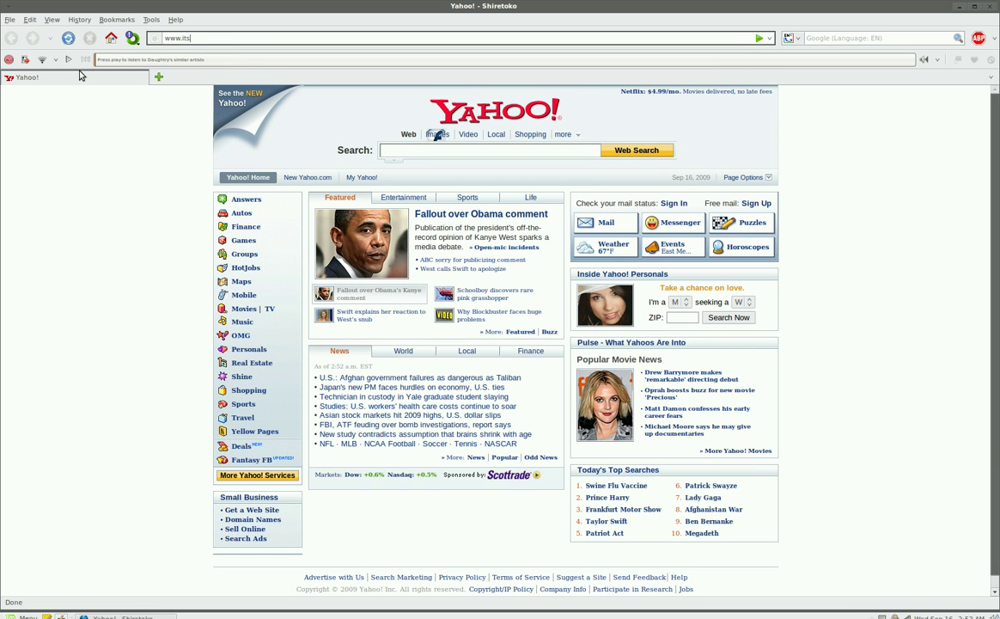
text(shidden.c)
key(ctrl+Return)
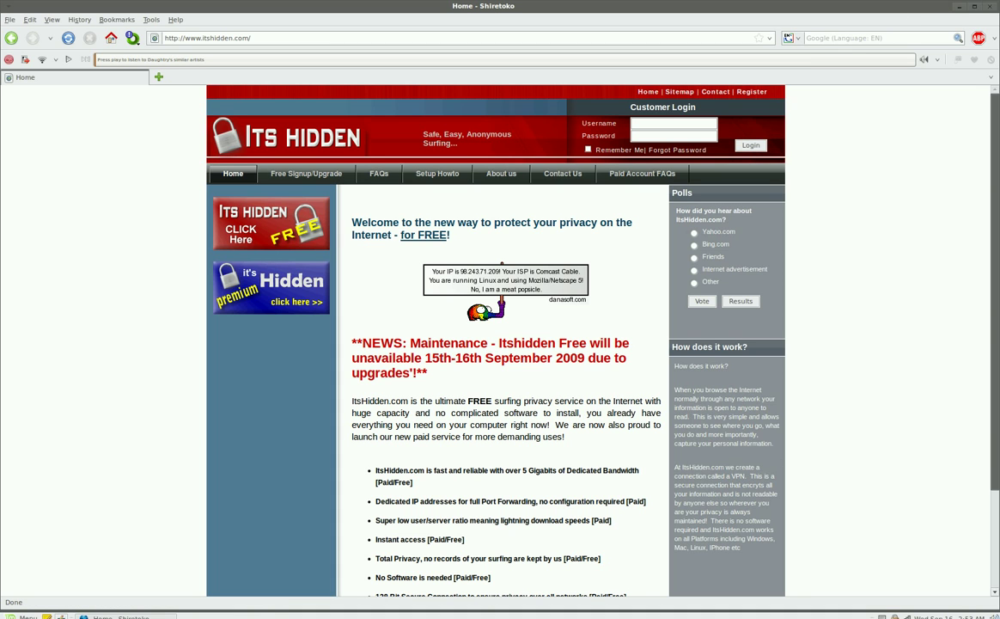
- Close Firefox and launch Synaptic Package Manager from the main menu
click(994, 8)
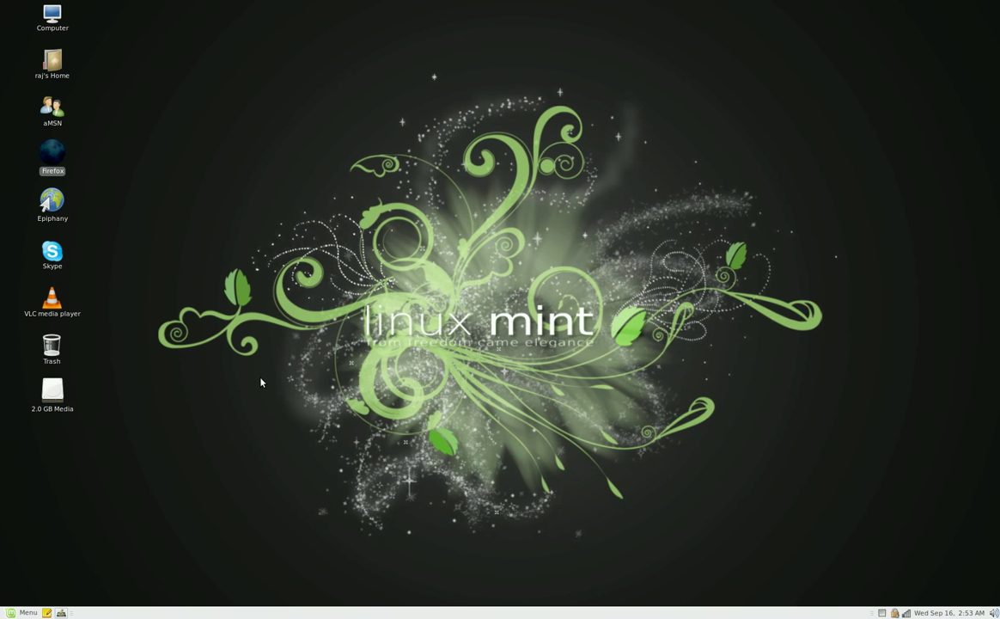
click(13, 613)
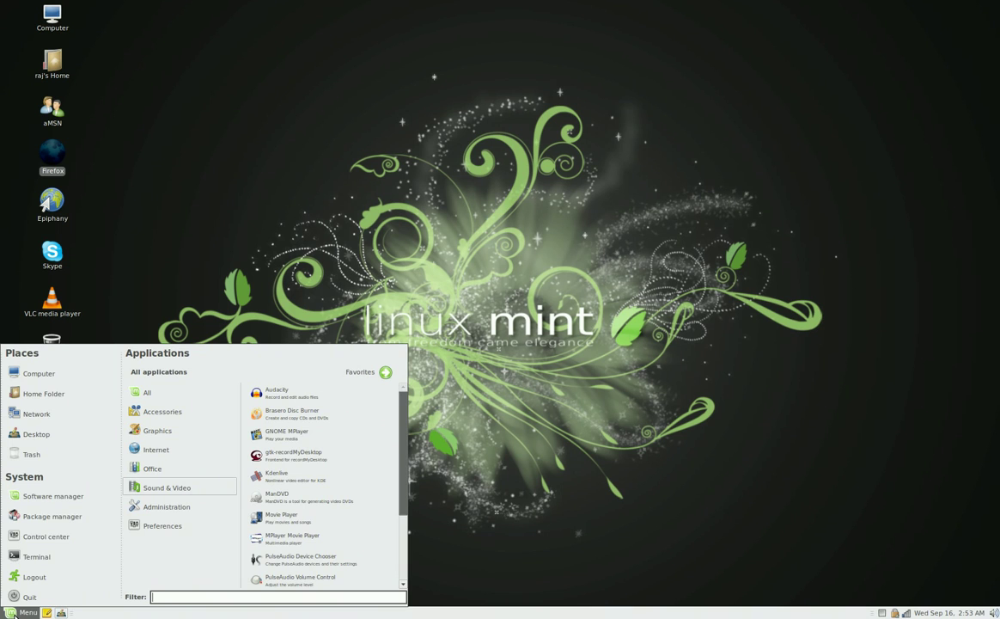
click(68, 520)
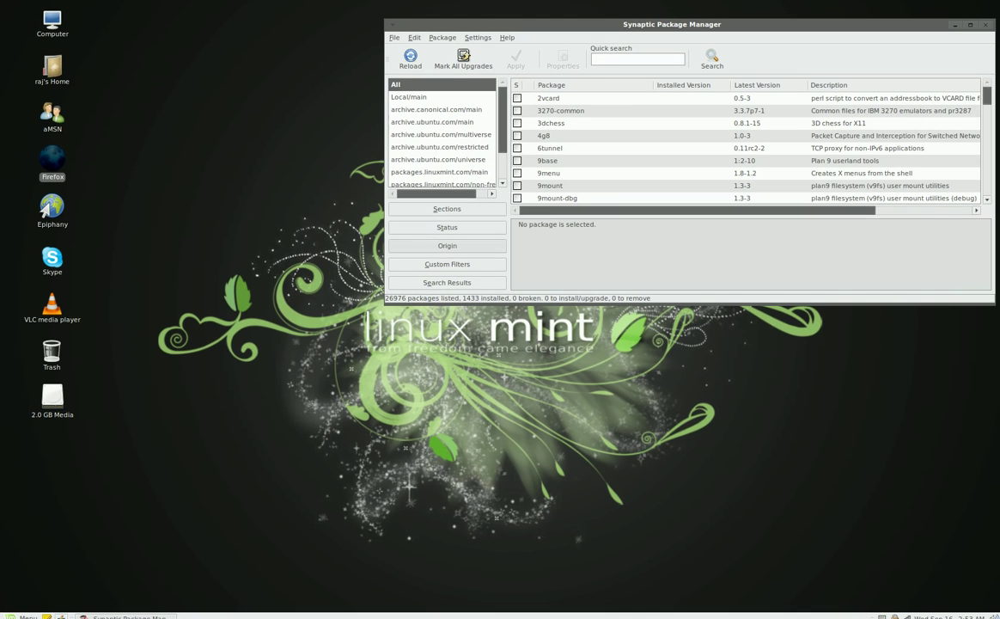
- Search for network-manager-pptp, confirm it is already installed, and close Synaptic
click(602, 58)
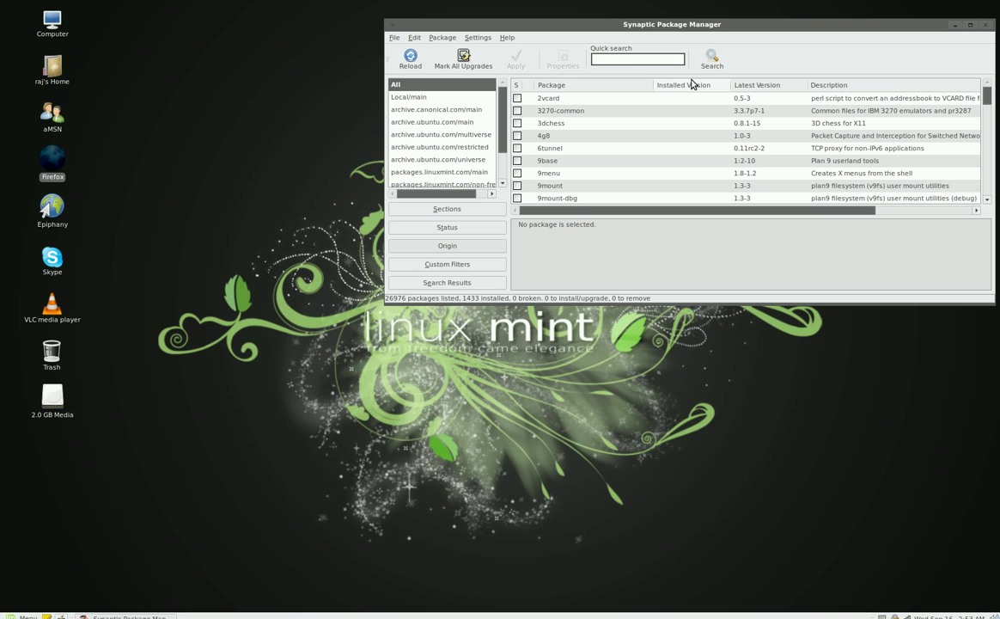
text(network-)
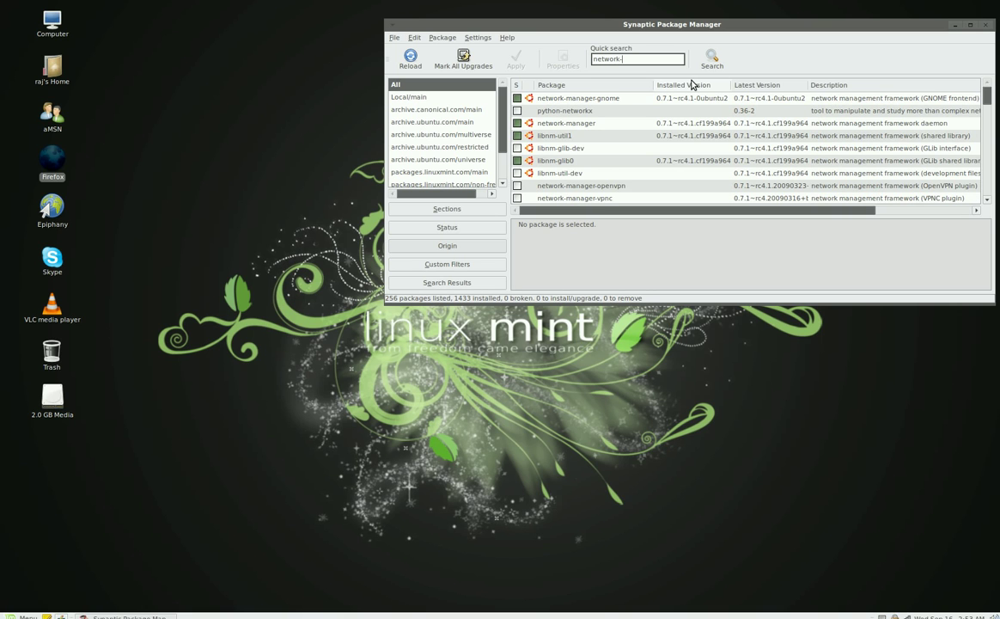
text(manager-)
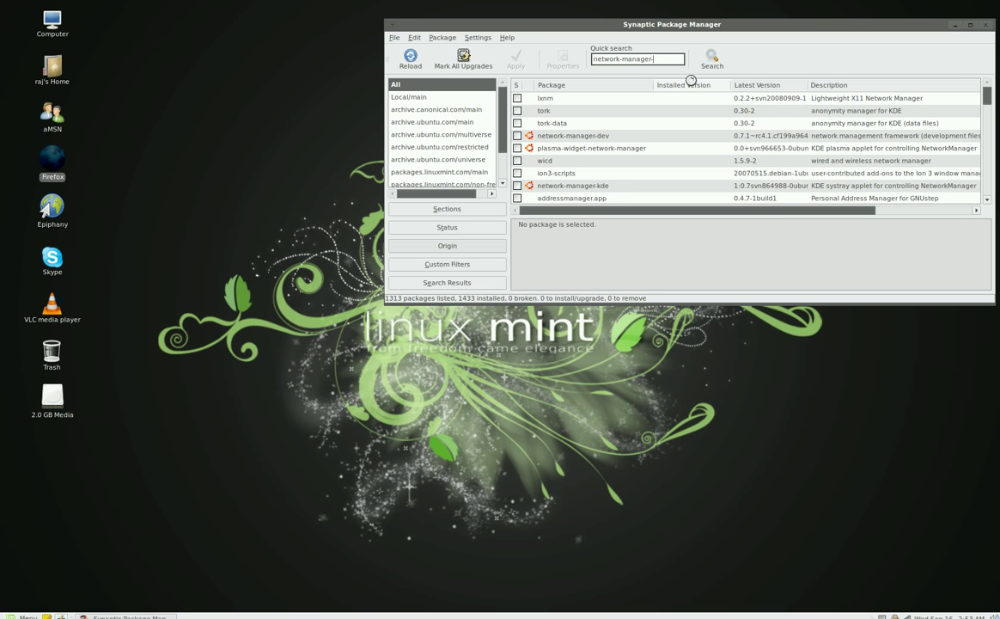
text(pptp)
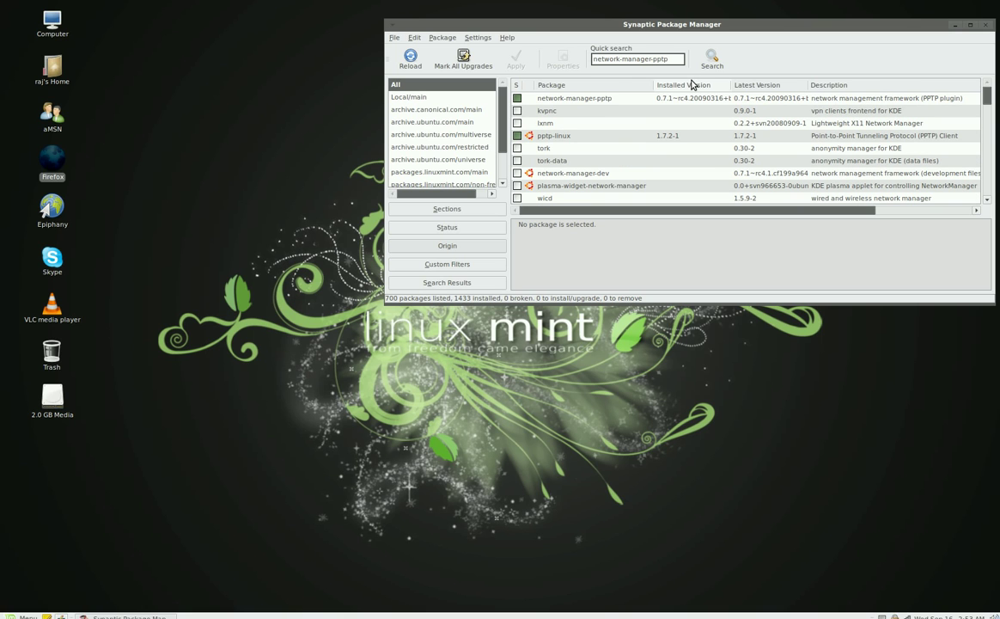
click(640, 101)
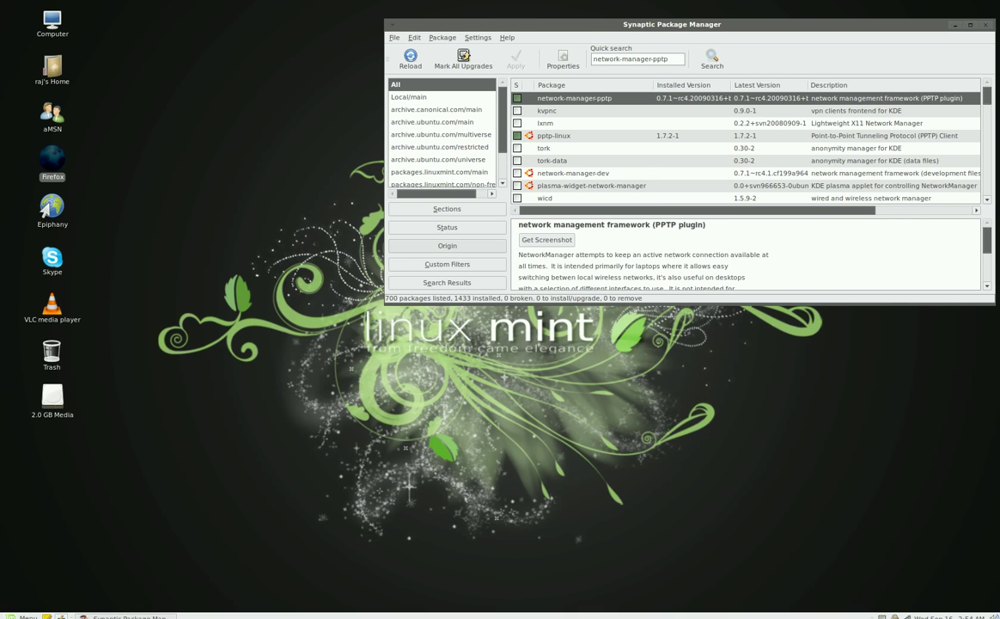
right_click(556, 105)
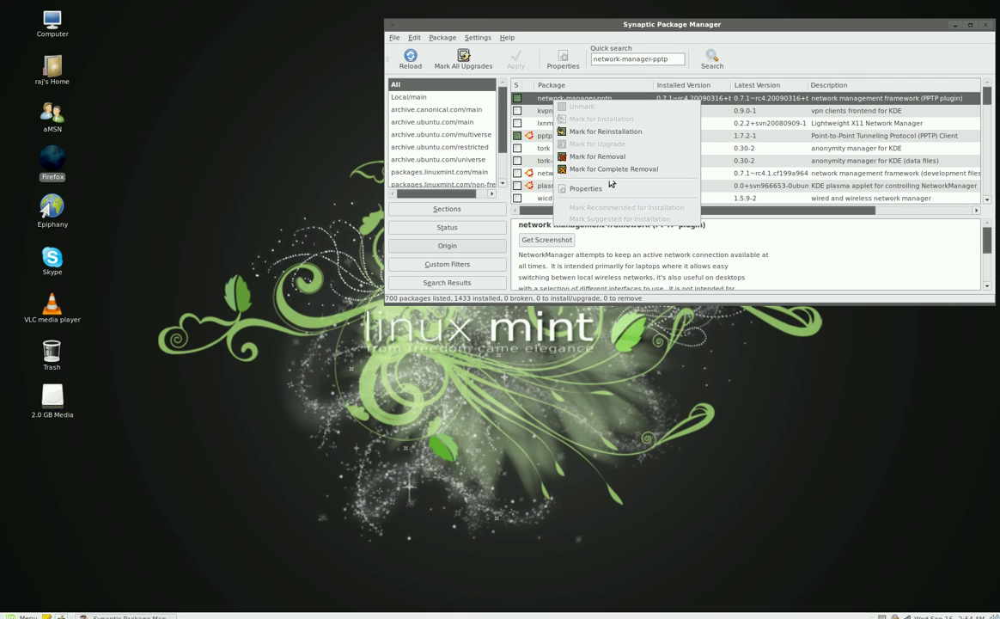
click(832, 31)
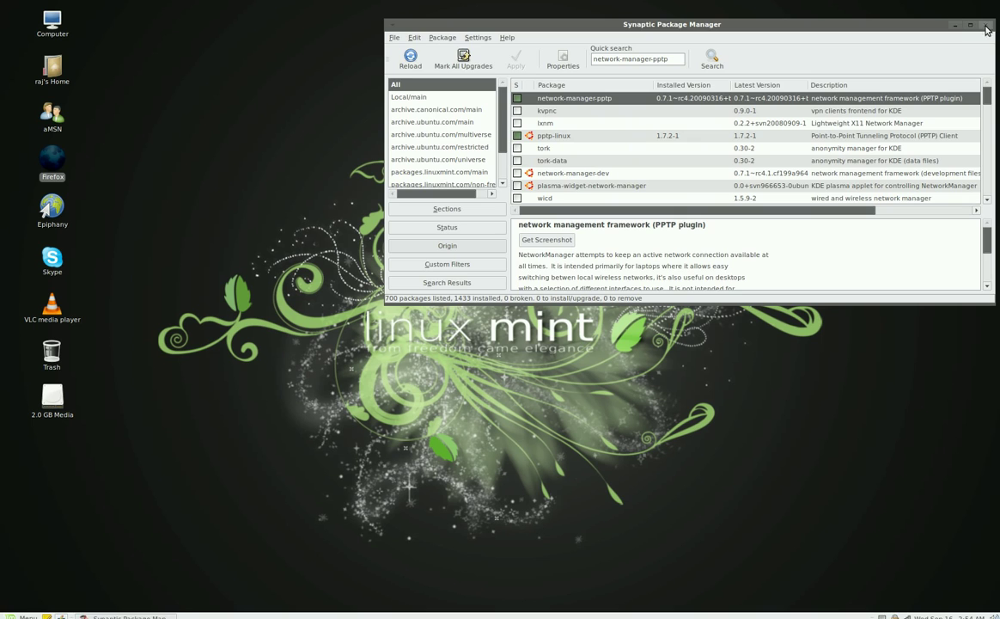
key(alt+F4)
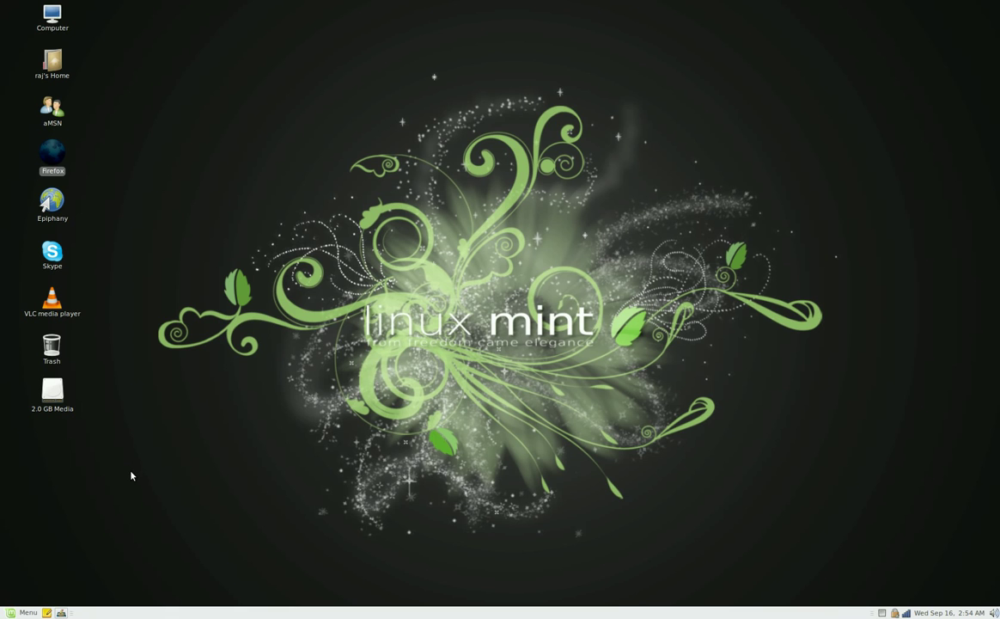
- Open a Terminal and stop the service with 'sudo killall NetworkManager'
click(22, 612)
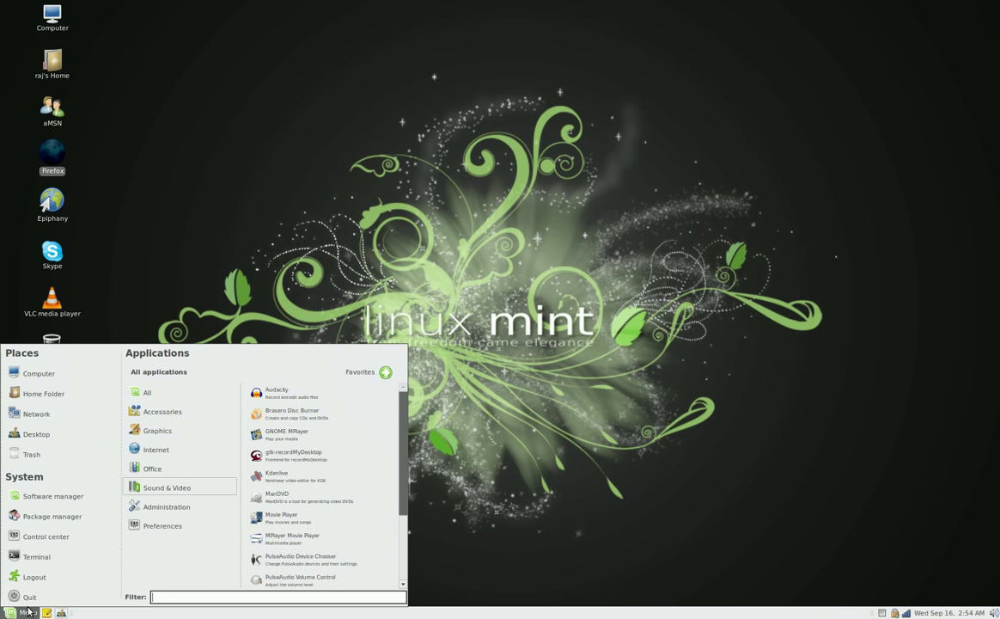
click(53, 562)
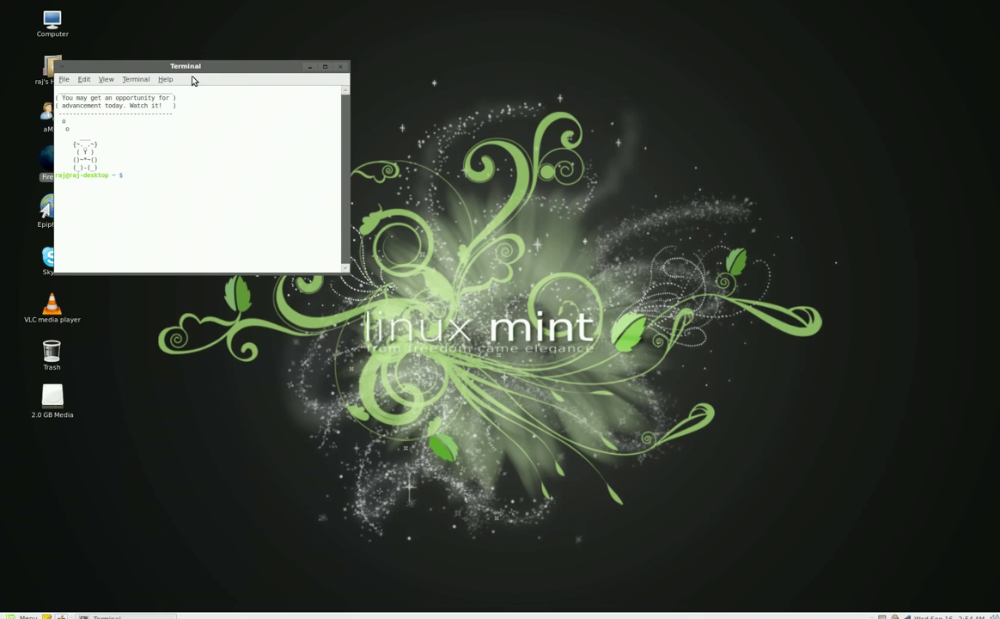
drag(178, 63, 564, 103)
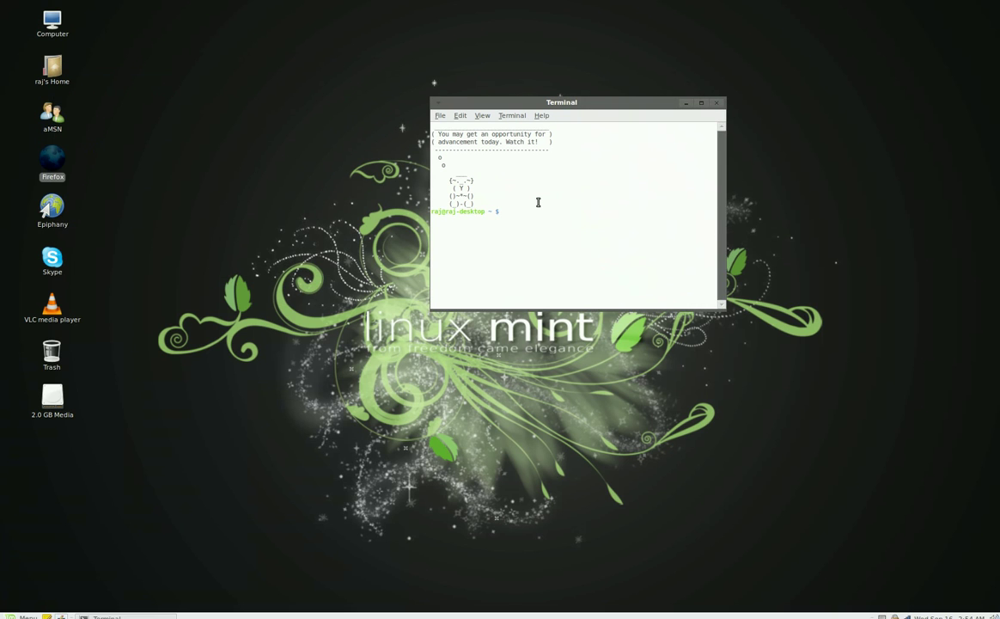
text(sudo killall)
text(NetworkManager)
key(Return)
- Relaunch it with 'sudo NetworkManager &' and reconnect to the H0tN3T wireless network
text(sudo NetworkMa)
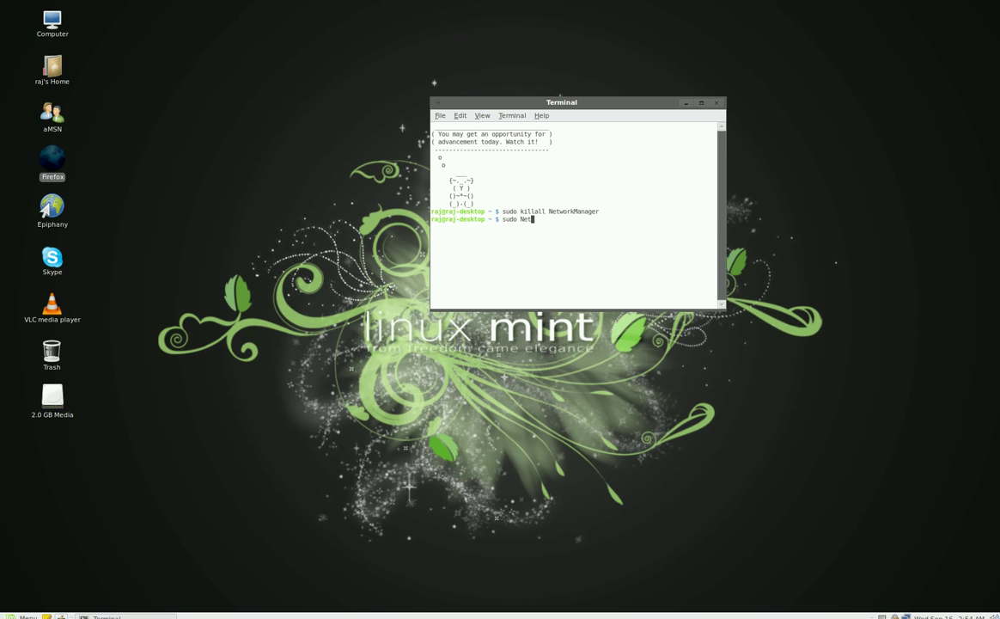
text(nager)
text(&)
key(Return)
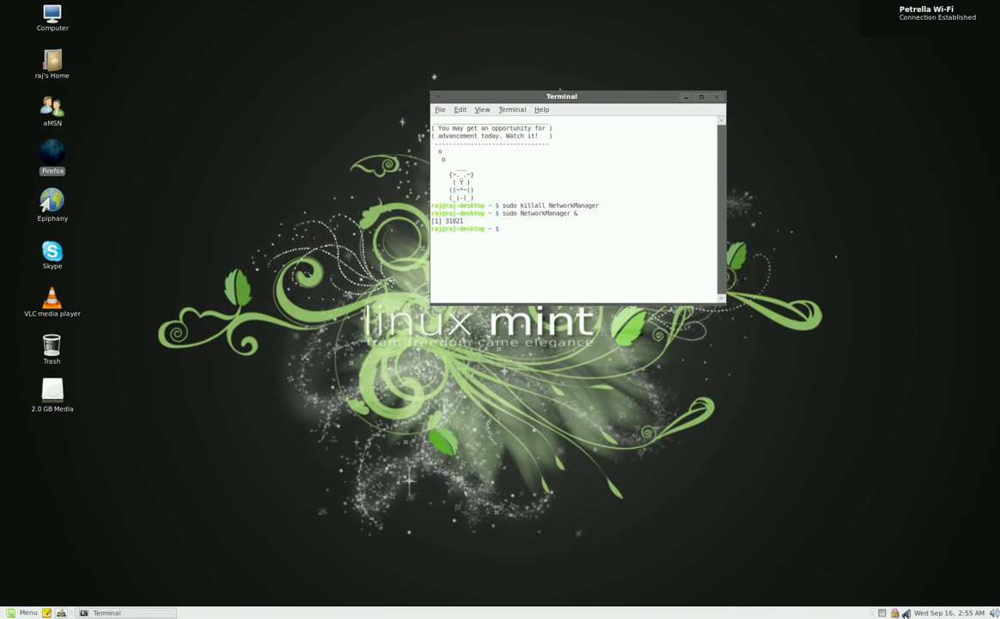
click(906, 613)
click(766, 504)
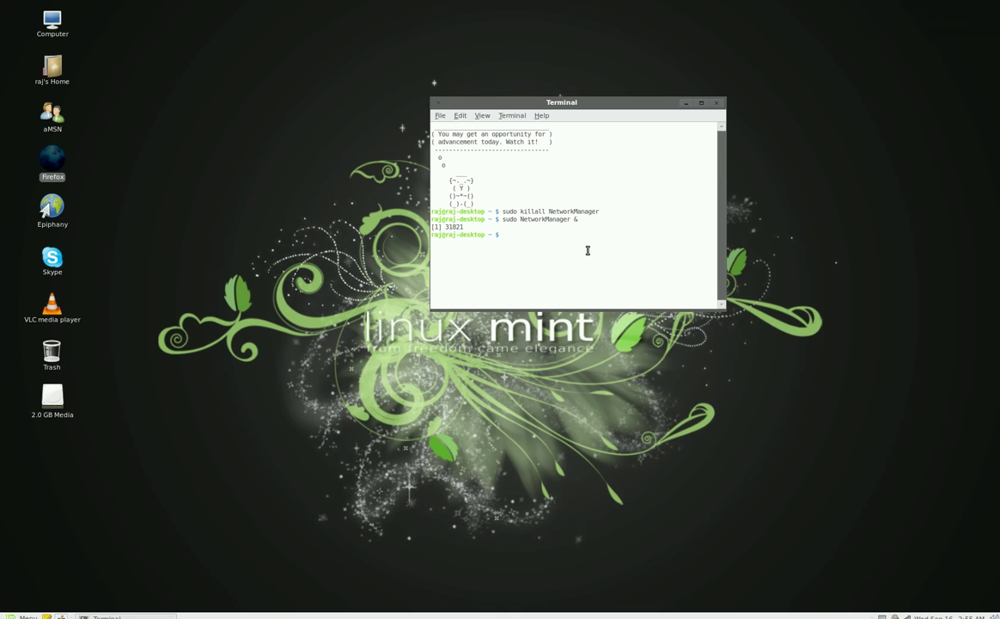
- Open Configure VPN from the network tray's VPN Connections submenu
drag(590, 102, 552, 11)
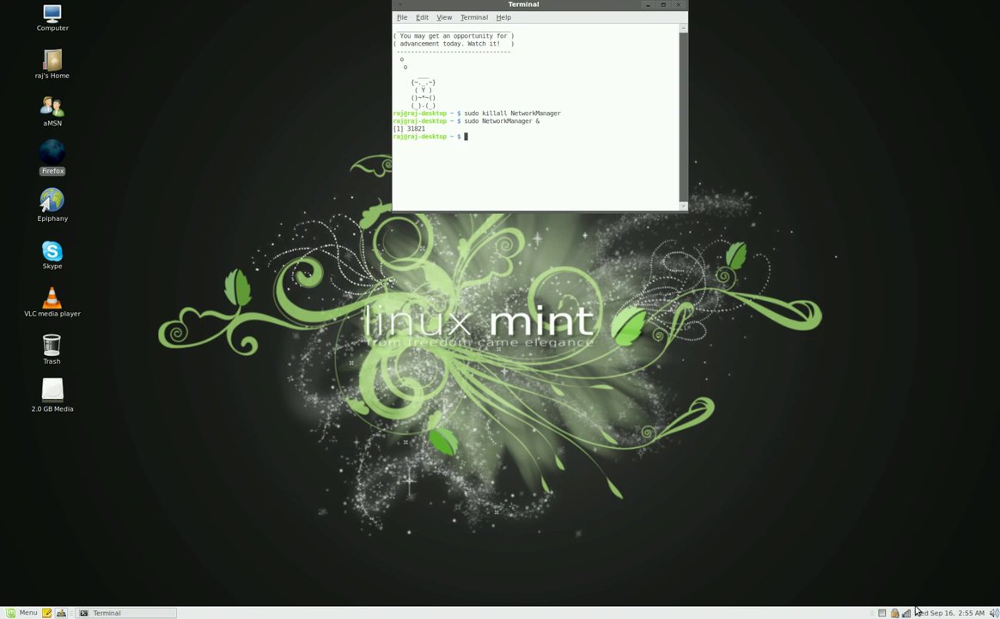
mouse_move(906, 613)
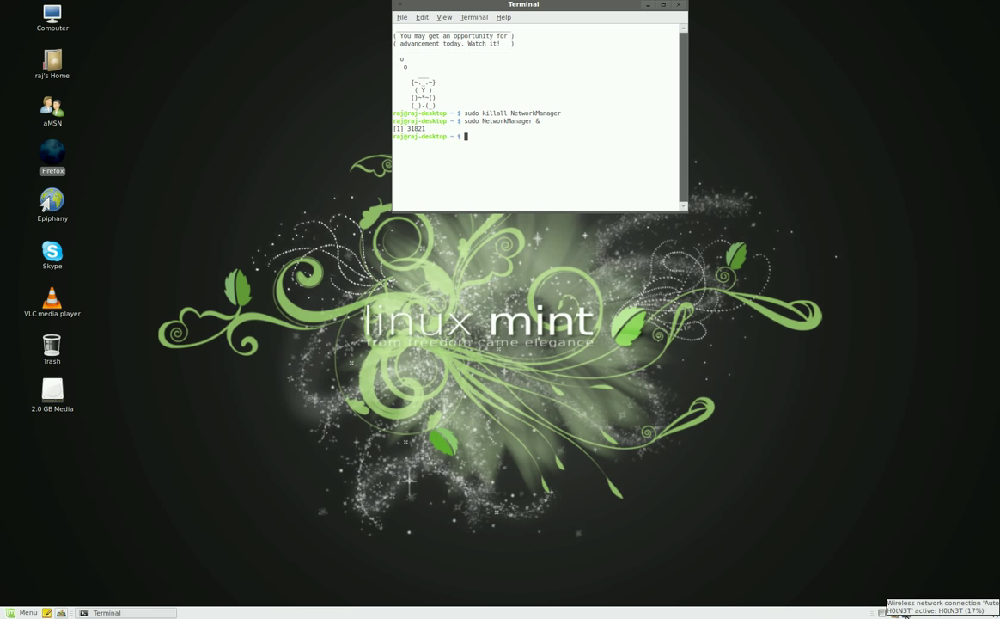
click(907, 614)
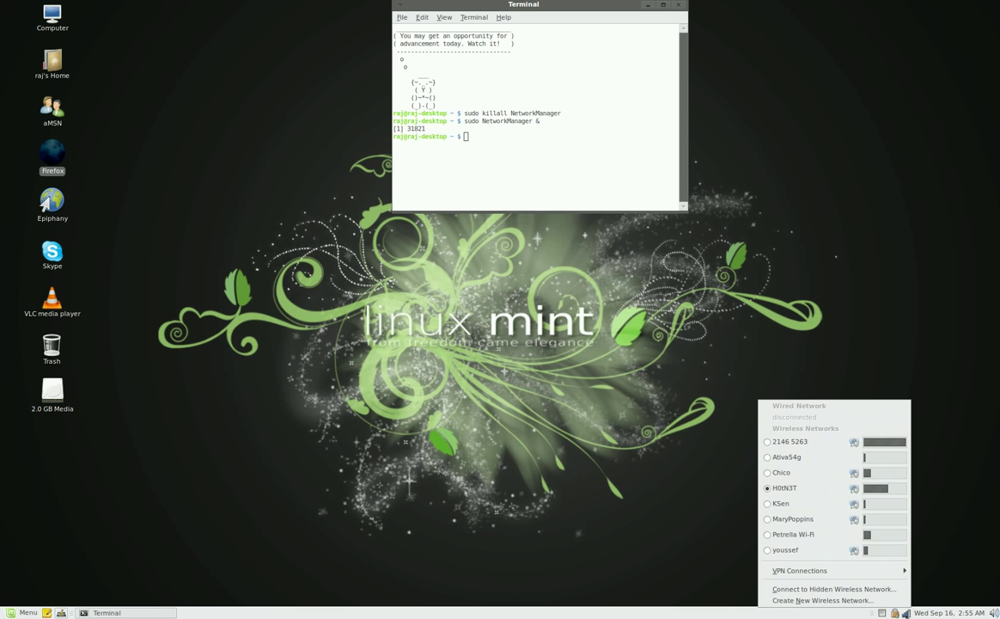
mouse_move(903, 572)
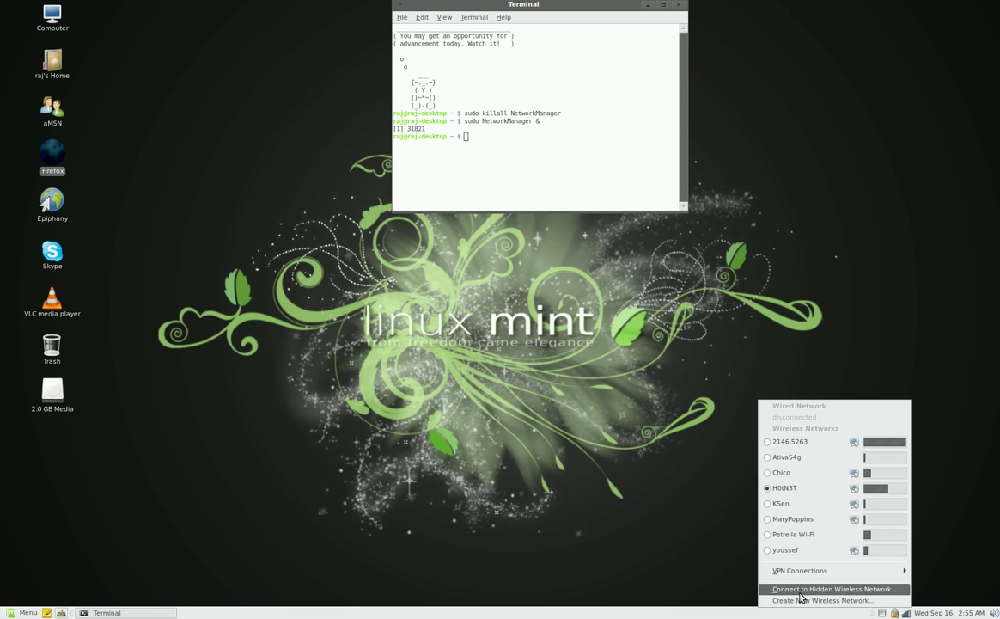
mouse_move(801, 571)
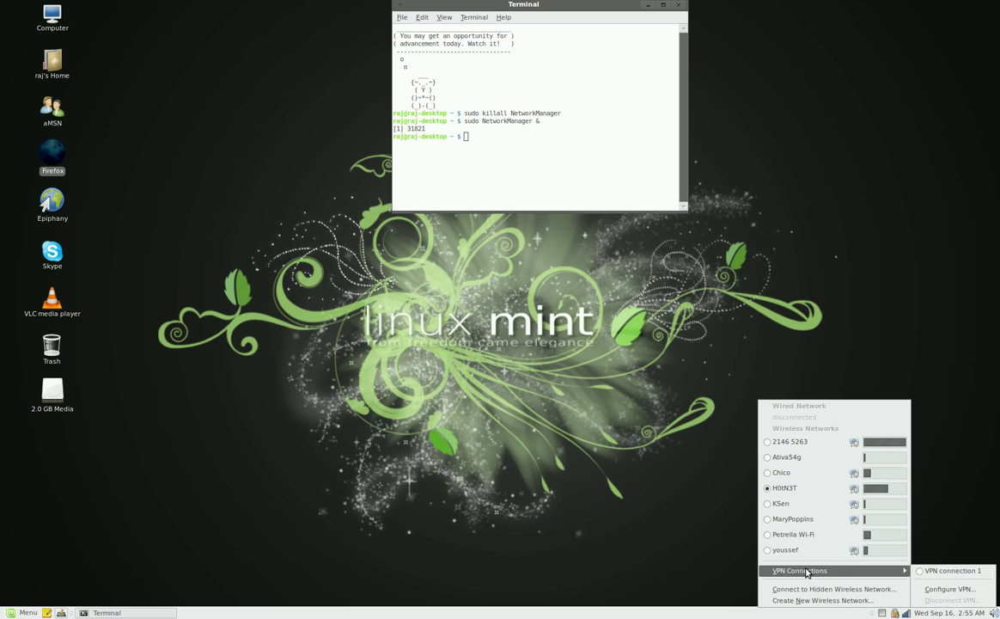
click(952, 590)
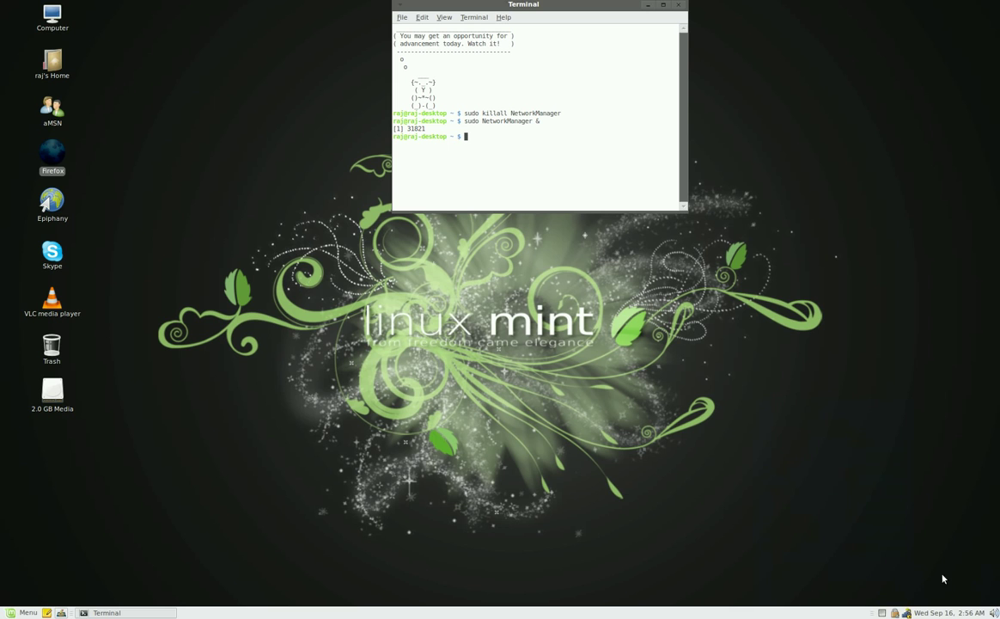
click(907, 612)
click(950, 589)
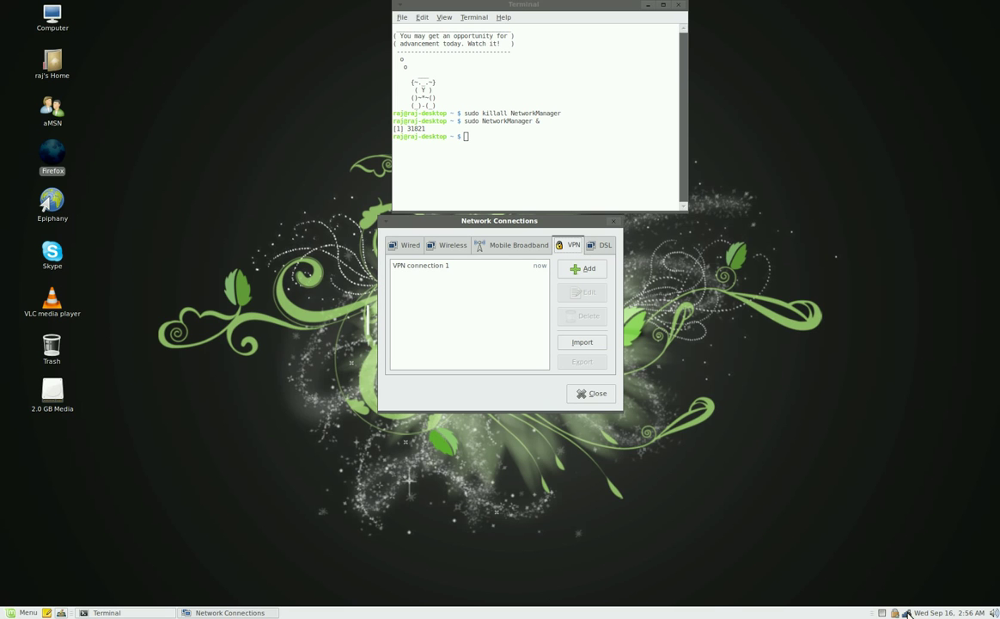
- Move the Connections window aside and add a new VPN connection, keeping PPTP
click(907, 613)
mouse_move(894, 571)
click(948, 600)
drag(542, 226, 743, 276)
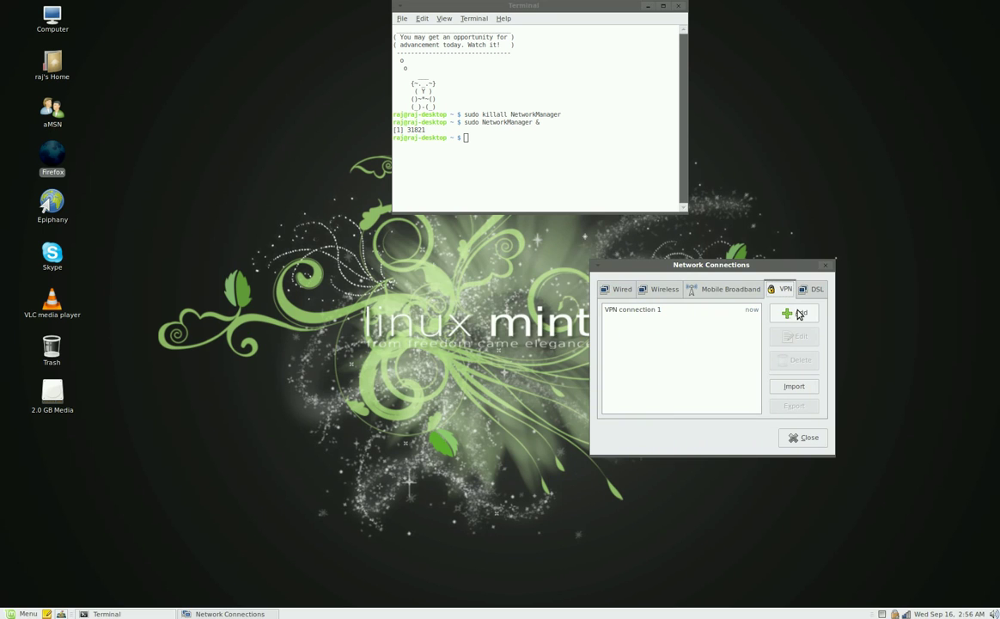
click(798, 314)
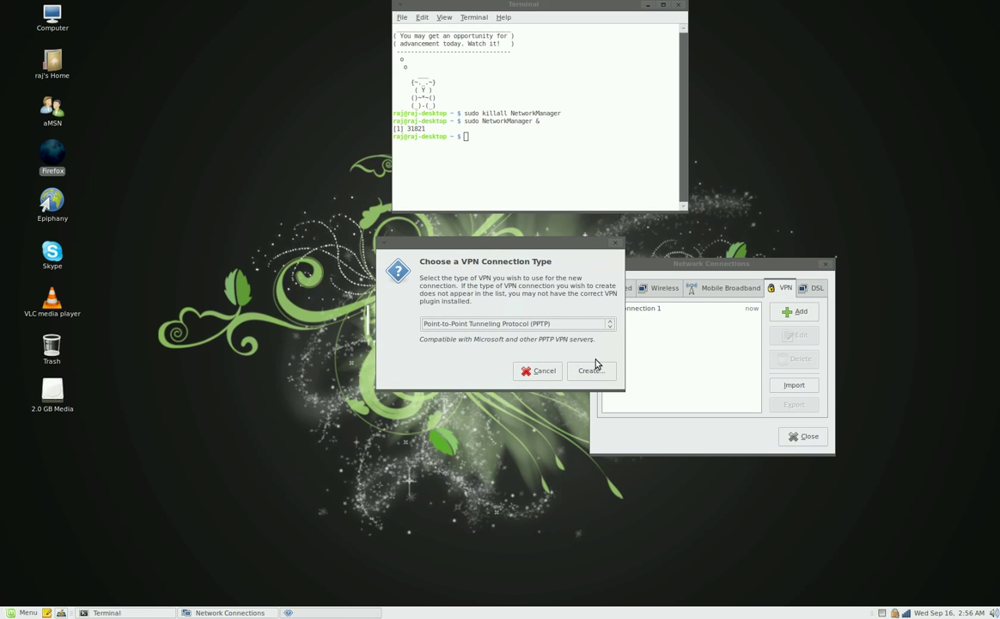
- Create the PPTP connection and open VPN connection 1's settings beside it for reference
click(592, 370)
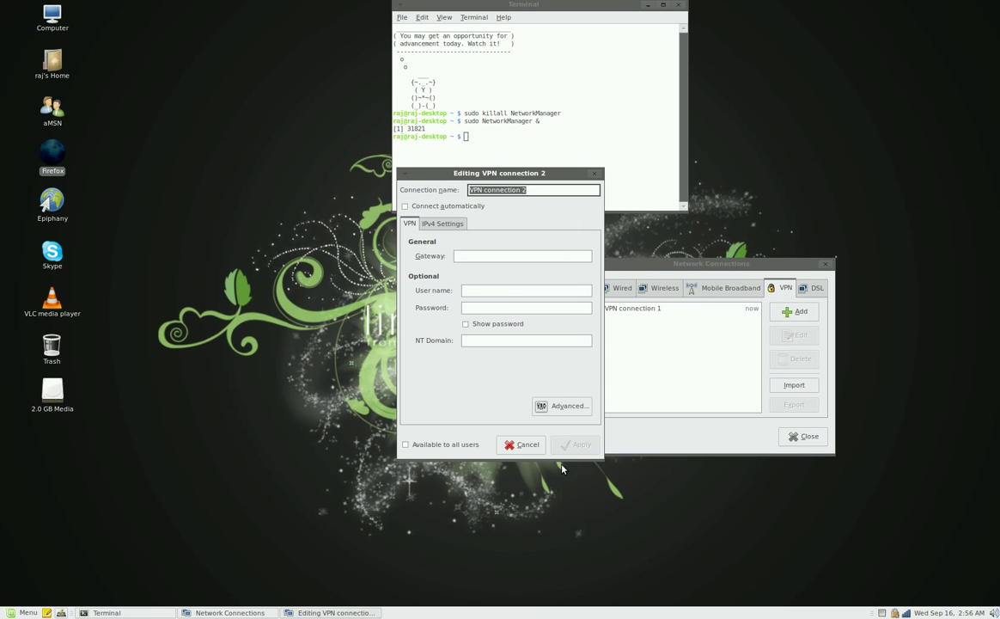
click(503, 263)
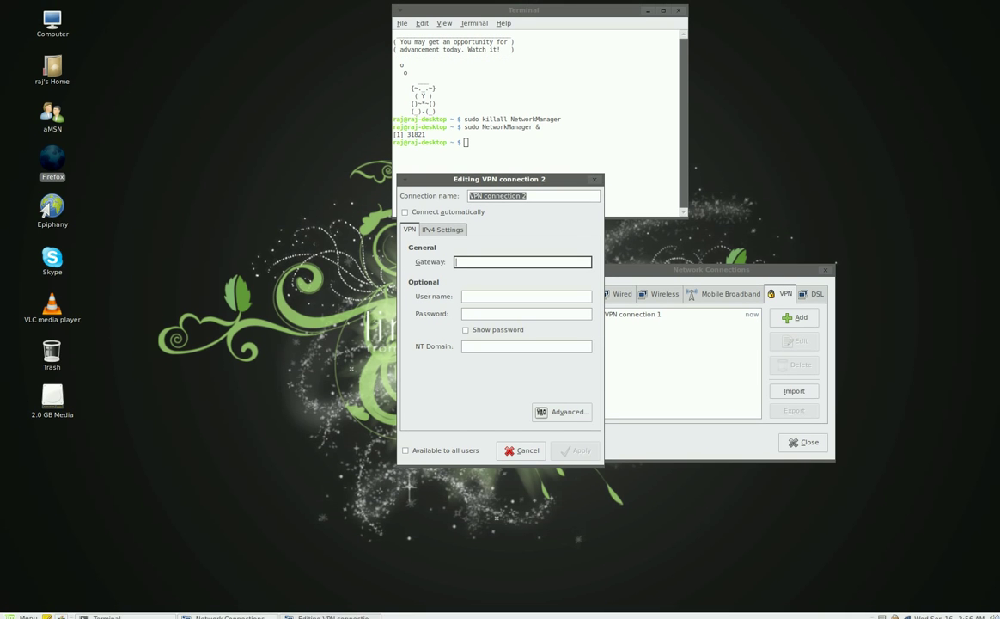
click(661, 315)
click(790, 337)
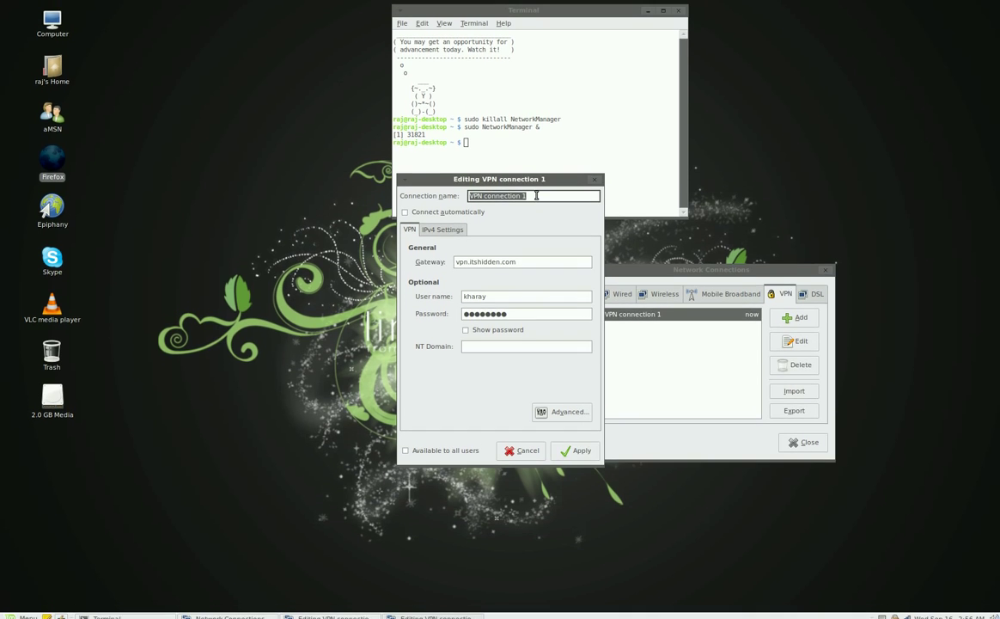
drag(366, 183, 758, 186)
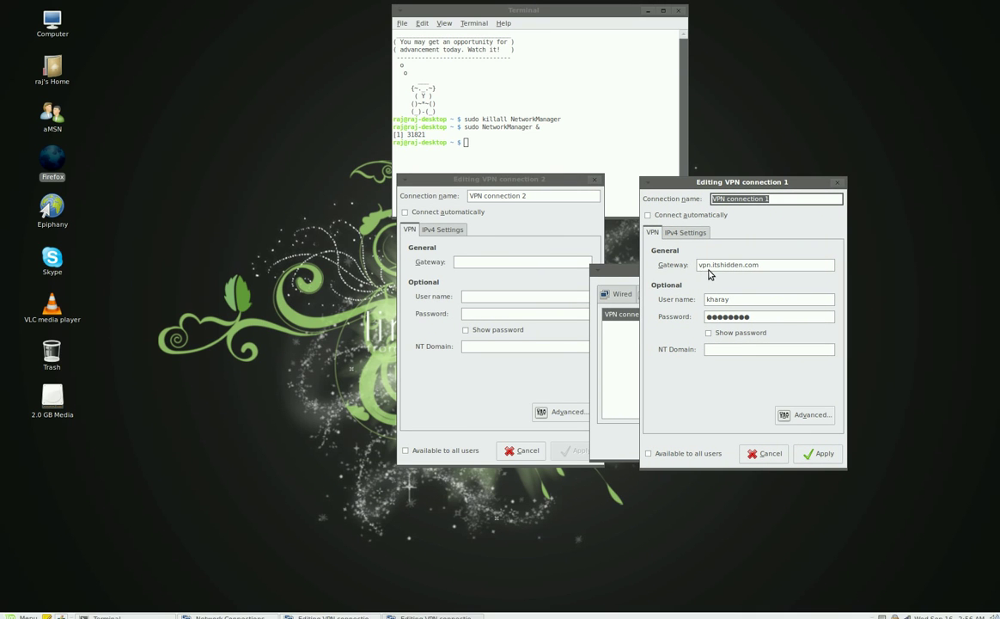
- Enter gateway vpn.itshidden.com for connection 2 and compare its user name with connection 1
click(499, 262)
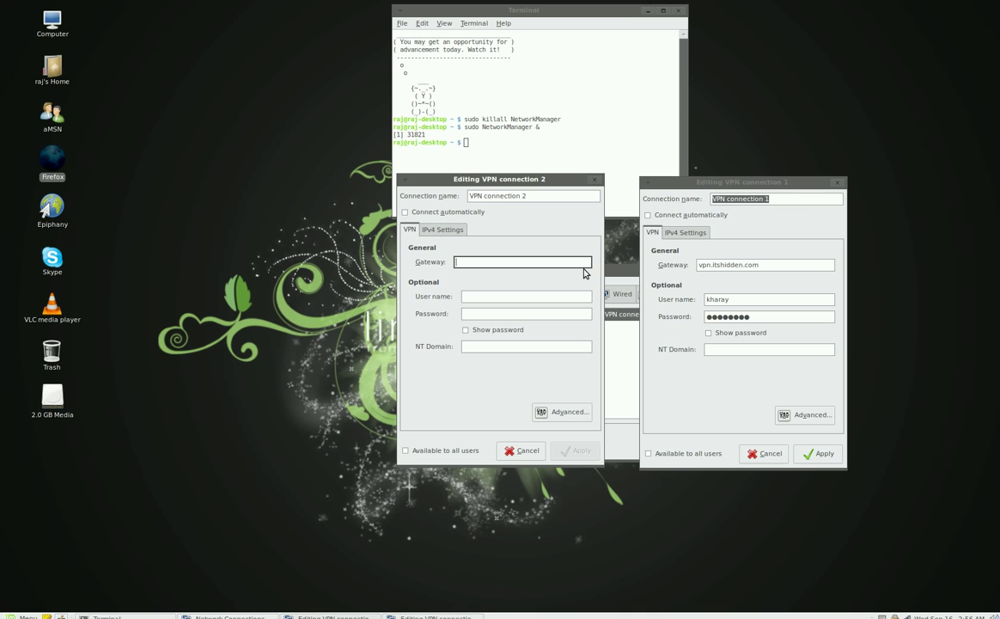
text(vpn.its)
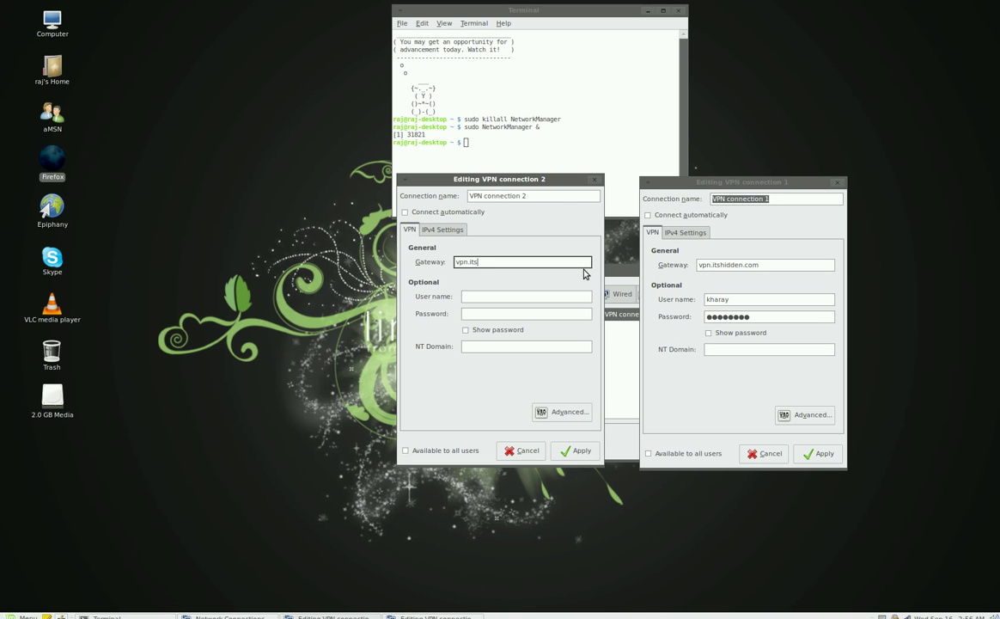
text(hidden.com)
click(519, 293)
click(511, 313)
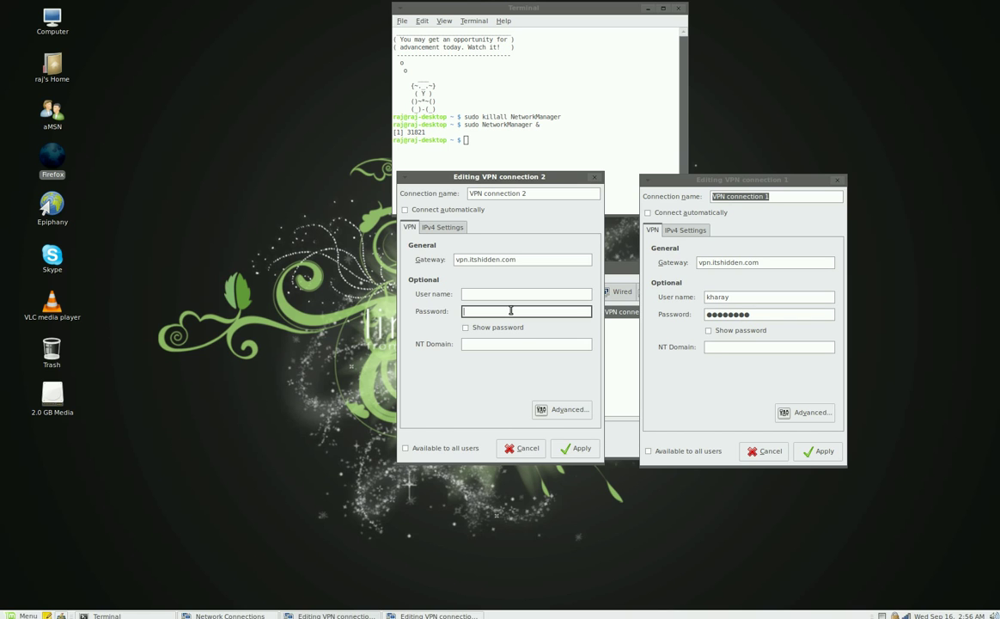
click(518, 293)
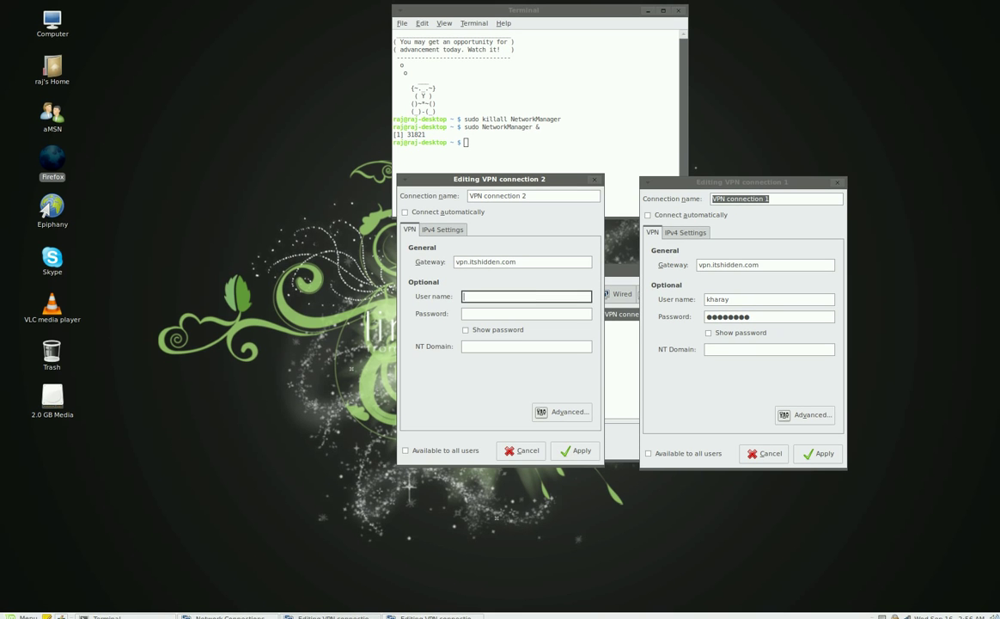
click(744, 299)
key(shift+Left)
key(shift+Left)
key(shift+Left)
key(shift+Left)
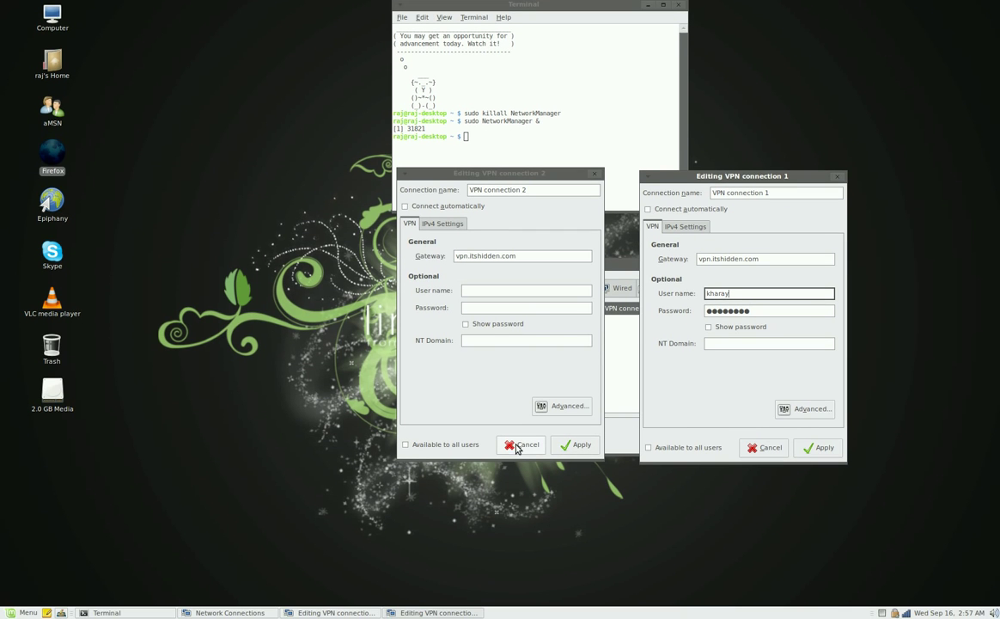
- Cancel the VPN dialogs, open the Home folder, and place it beside the Terminal
click(520, 445)
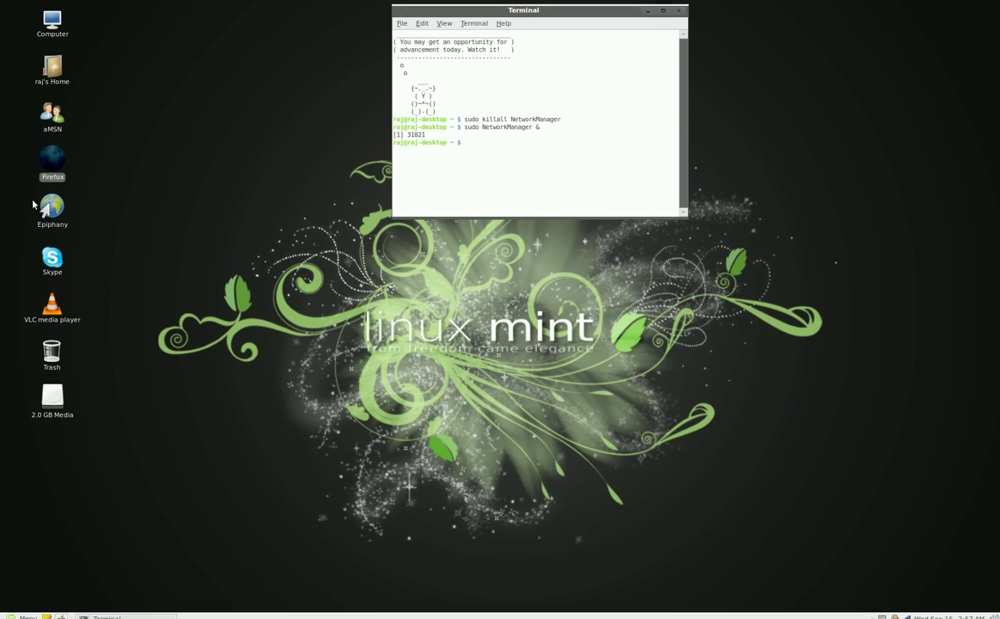
double_click(53, 74)
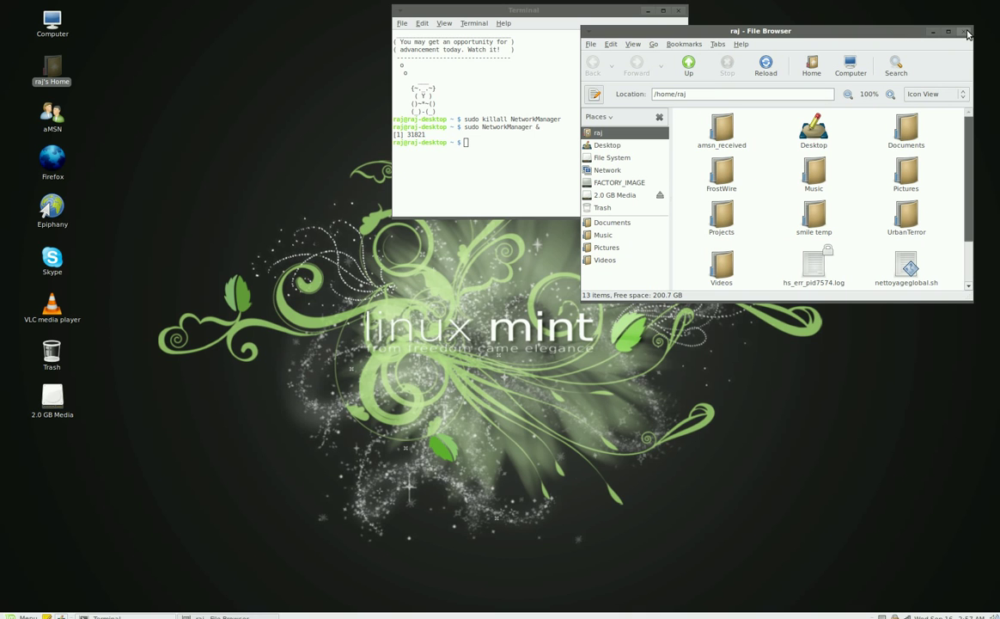
drag(901, 31, 928, 17)
drag(538, 10, 411, 14)
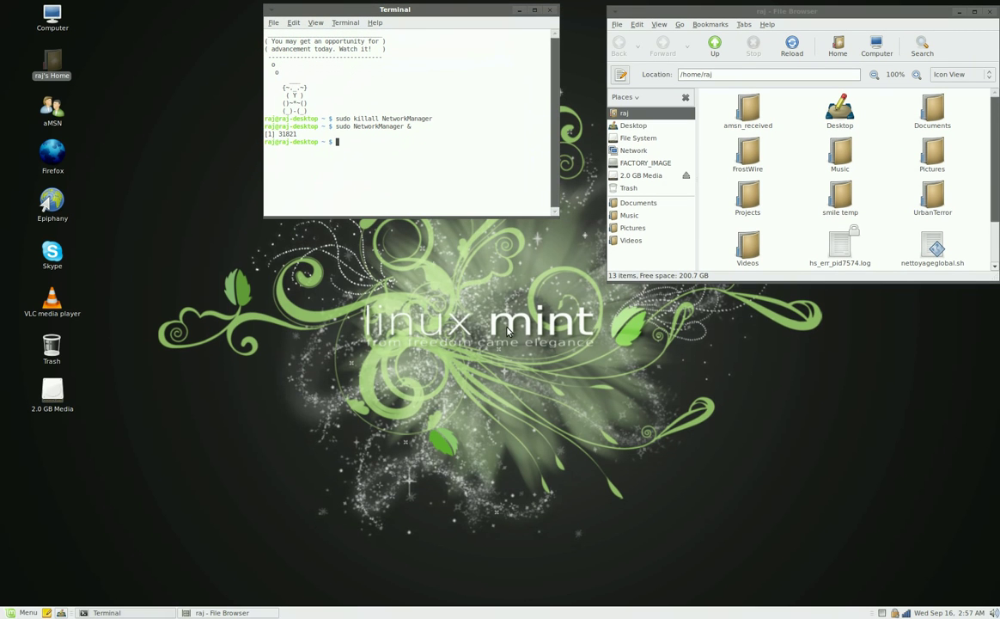